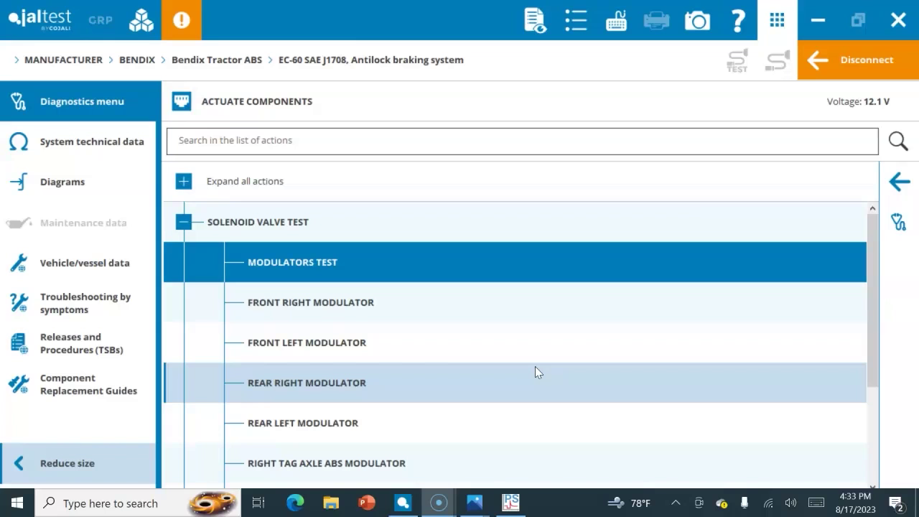
# Show the 20230817_144914_resized.jpg photo of the pressure transducer on the brake chamber
pyautogui.moveTo(472, 502)
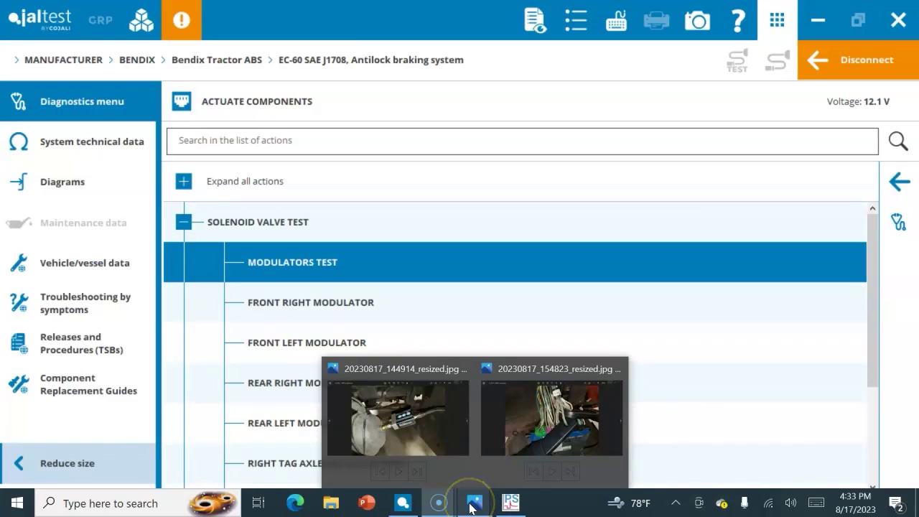
pyautogui.click(410, 424)
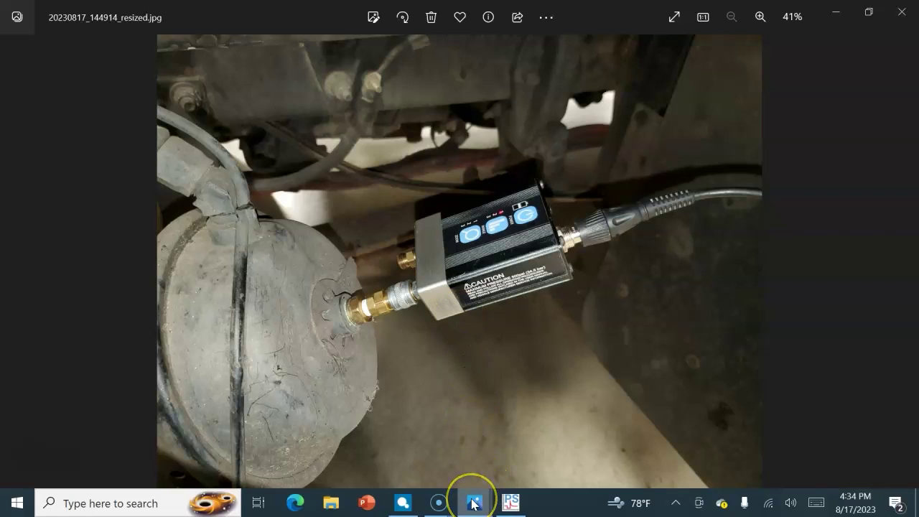
# Switch Photos to 20230817_154823_resized.jpg, showing the current clamp on the ABS harness
pyautogui.moveTo(472, 503)
pyautogui.click(529, 423)
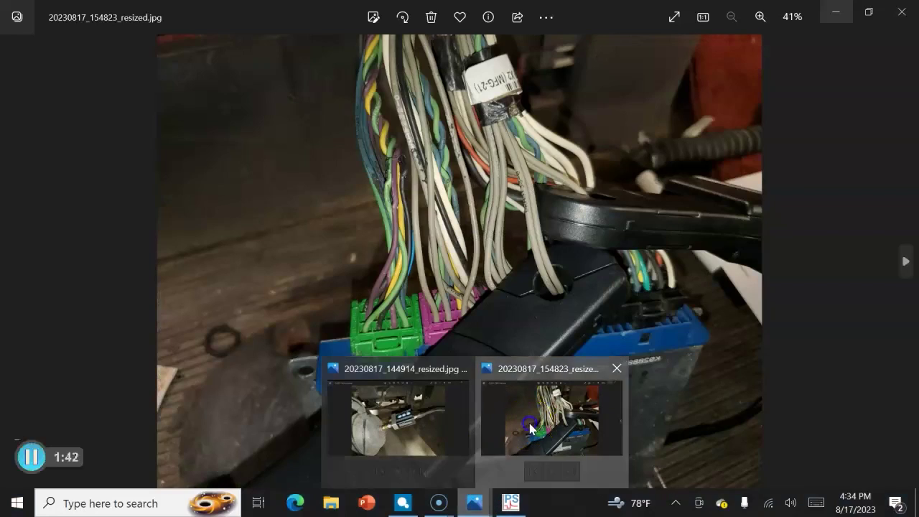
pyautogui.moveTo(556, 292)
pyautogui.mouseDown()
pyautogui.moveTo(542, 293)
pyautogui.moveTo(517, 240)
pyautogui.mouseUp()
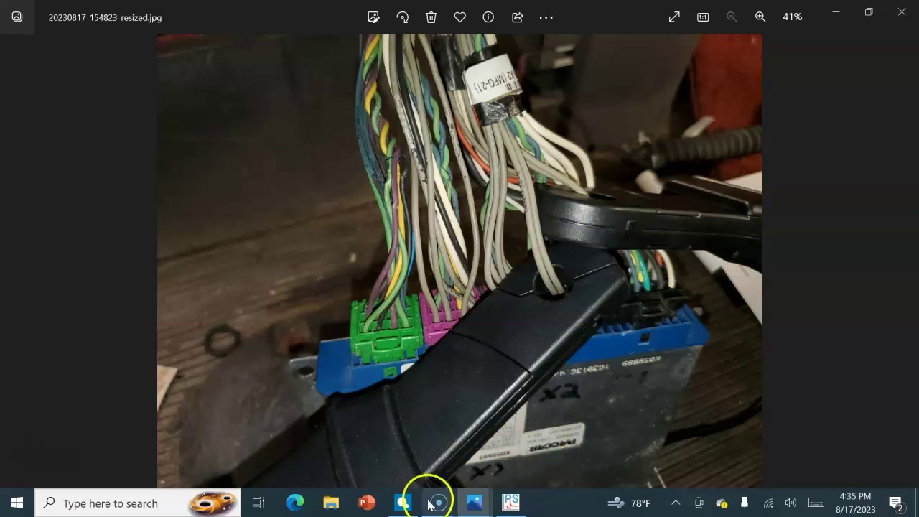
# Bring Jaltest forward, then minimize it so the harness wiring photo shows again
pyautogui.moveTo(403, 503)
pyautogui.click(391, 476)
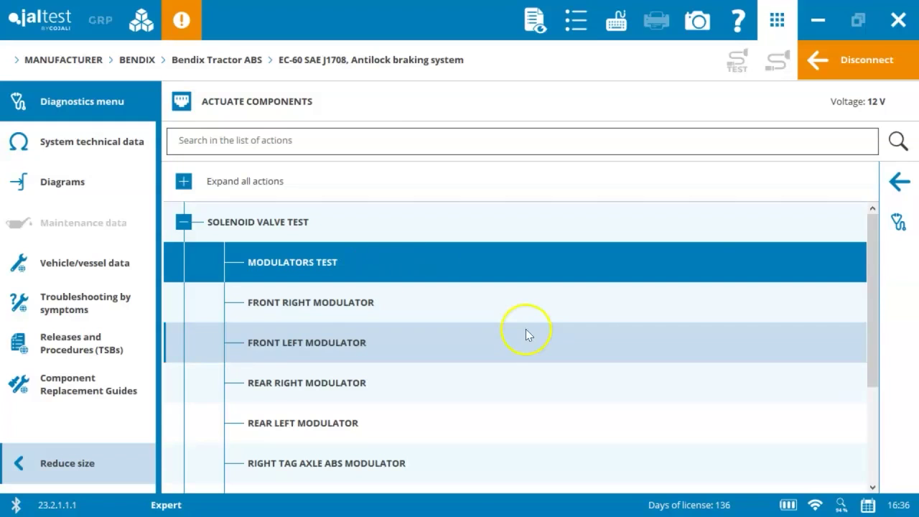
pyautogui.click(818, 20)
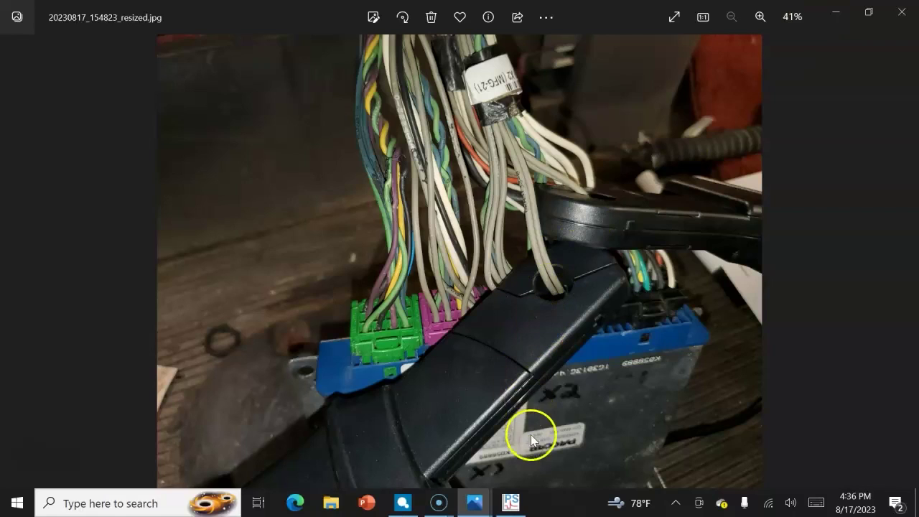
# Bring up PicoScope's 10 s/div live capture and point out channels A, B, C and D
pyautogui.moveTo(511, 502)
pyautogui.click(501, 448)
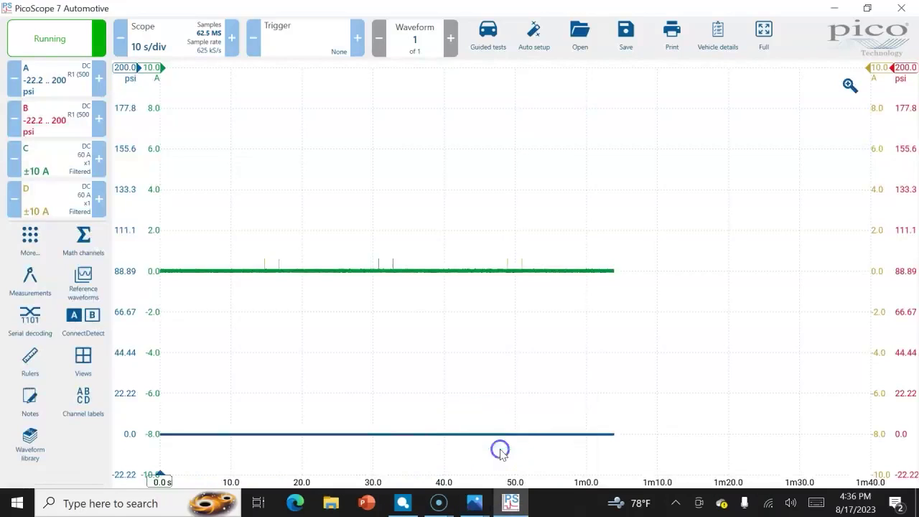
pyautogui.click(57, 95)
pyautogui.click(64, 122)
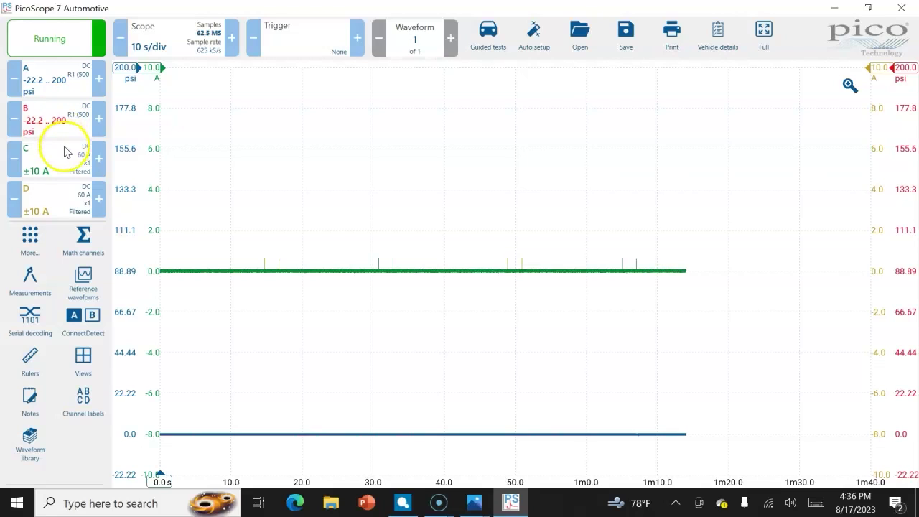
pyautogui.click(62, 170)
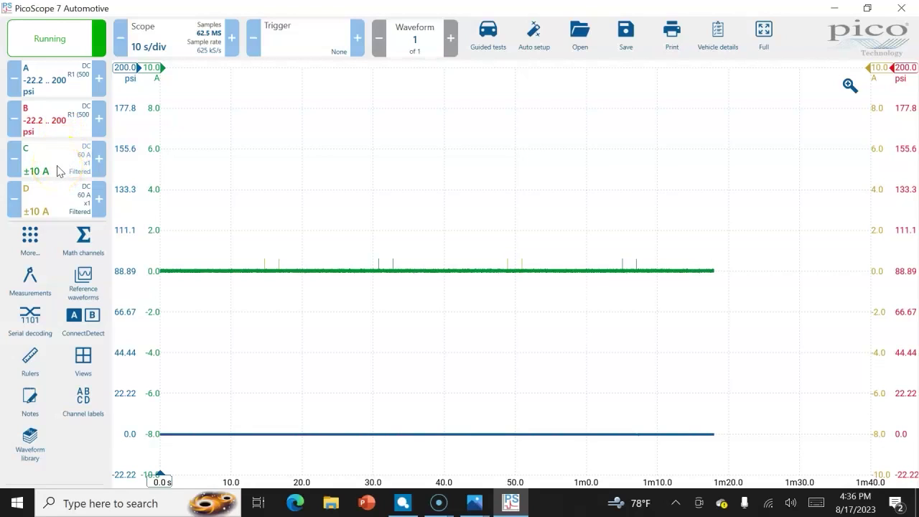
pyautogui.moveTo(61, 189); pyautogui.dragTo(63, 214)
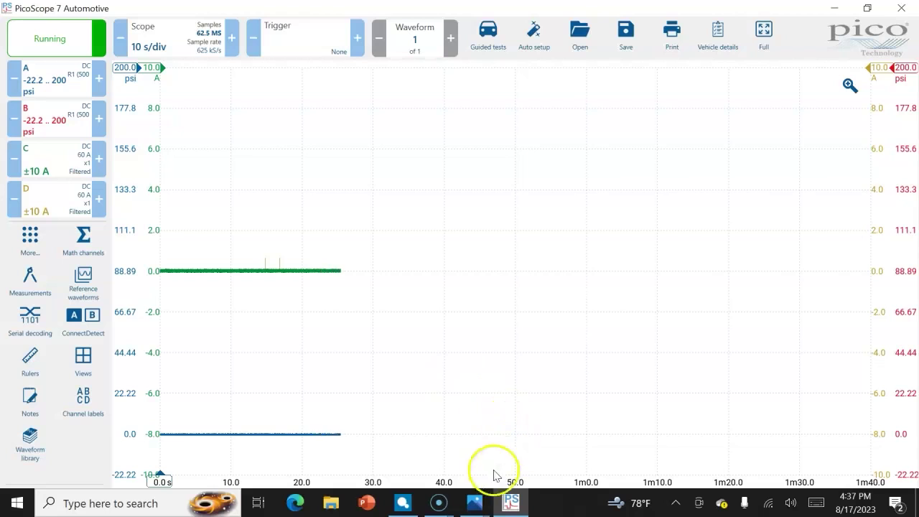
# Run Jaltest's Modulators Test actuation to completion and return to the Actuate Components list
pyautogui.moveTo(402, 503)
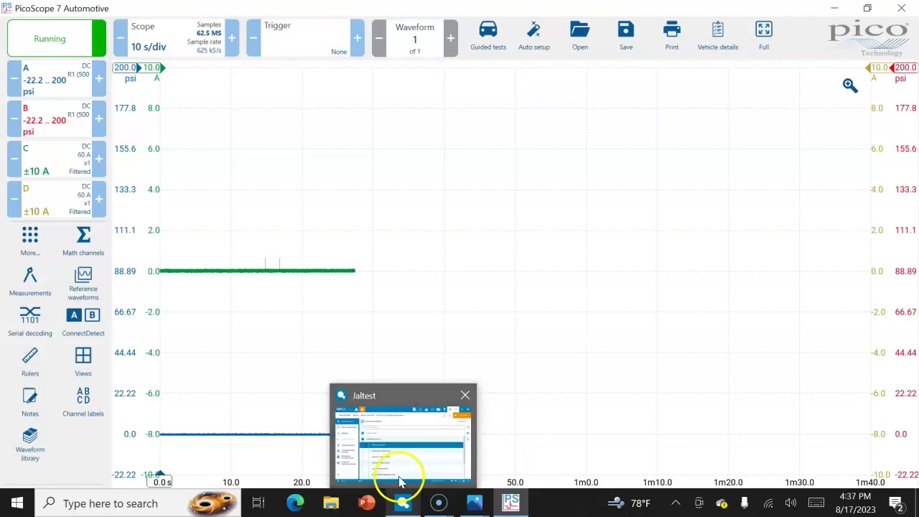
pyautogui.click(400, 477)
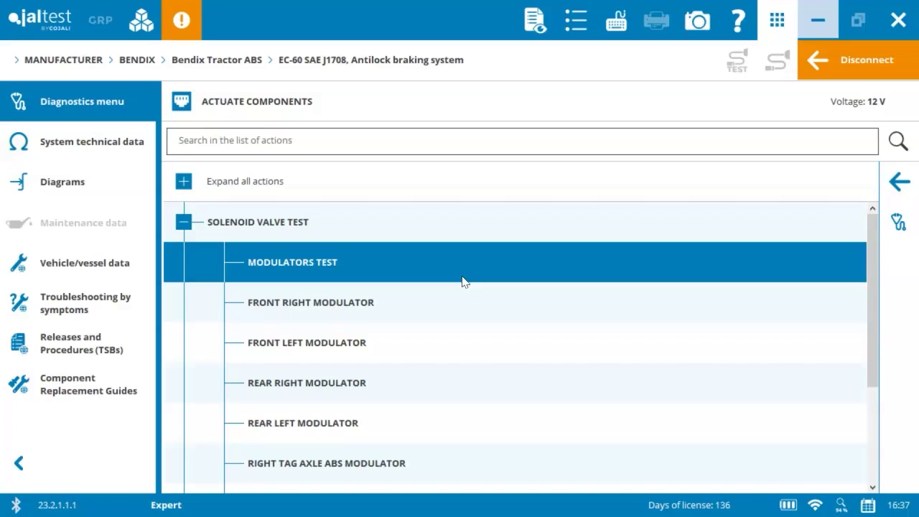
pyautogui.click(463, 281)
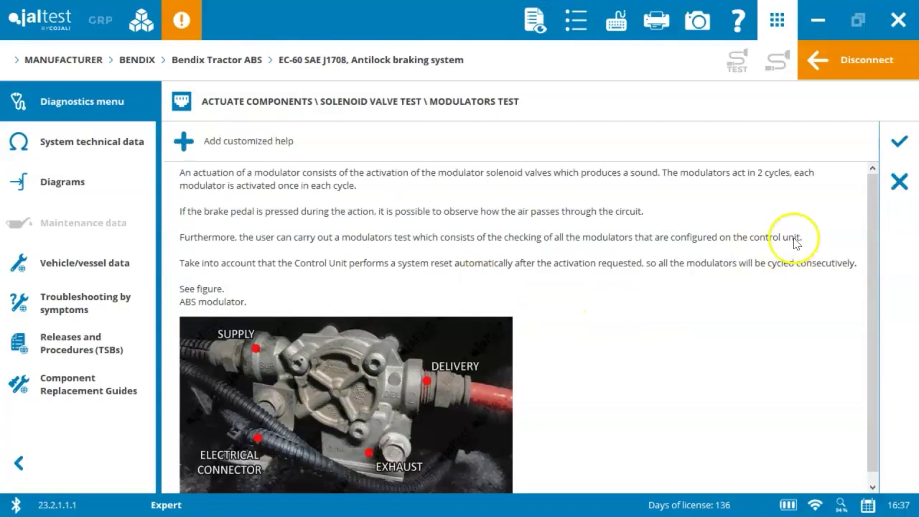
pyautogui.click(905, 147)
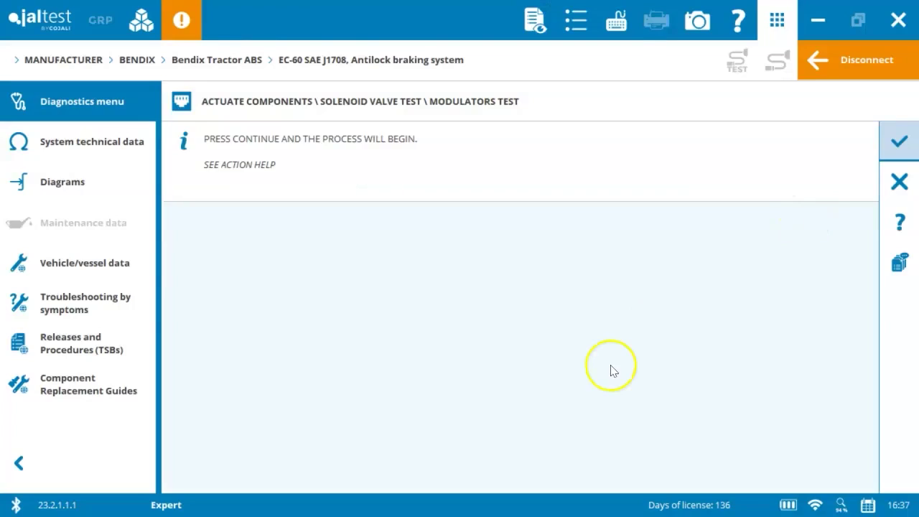
pyautogui.click(898, 141)
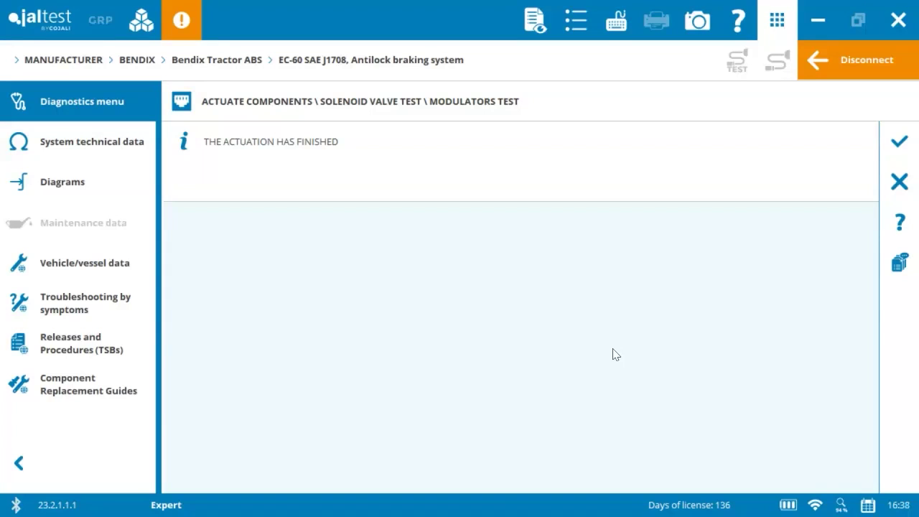
pyautogui.click(898, 141)
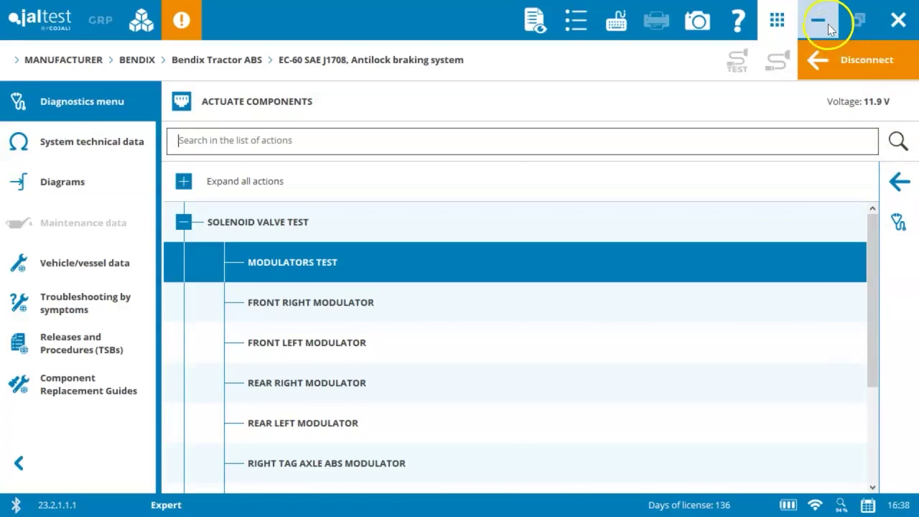
# Minimize Jaltest and stop the PicoScope capture, holding the pressure rise from about 35 s
pyautogui.click(819, 20)
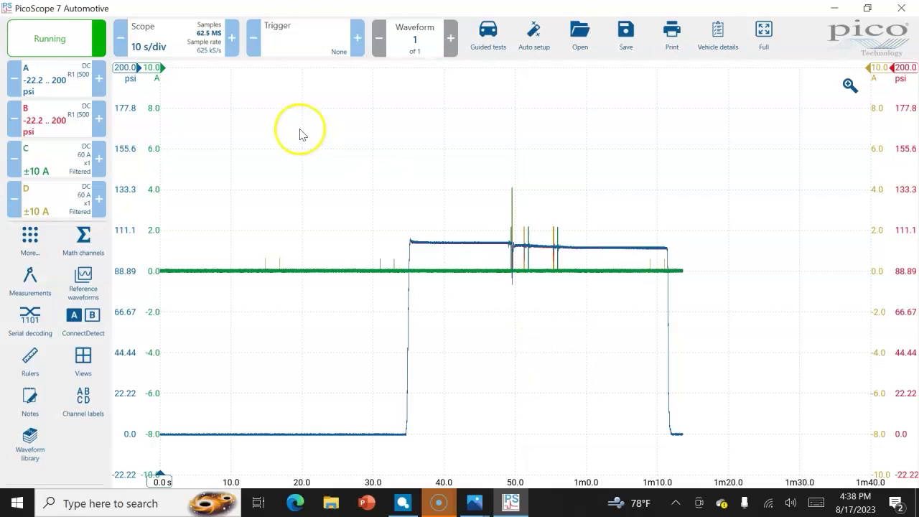
pyautogui.click(49, 40)
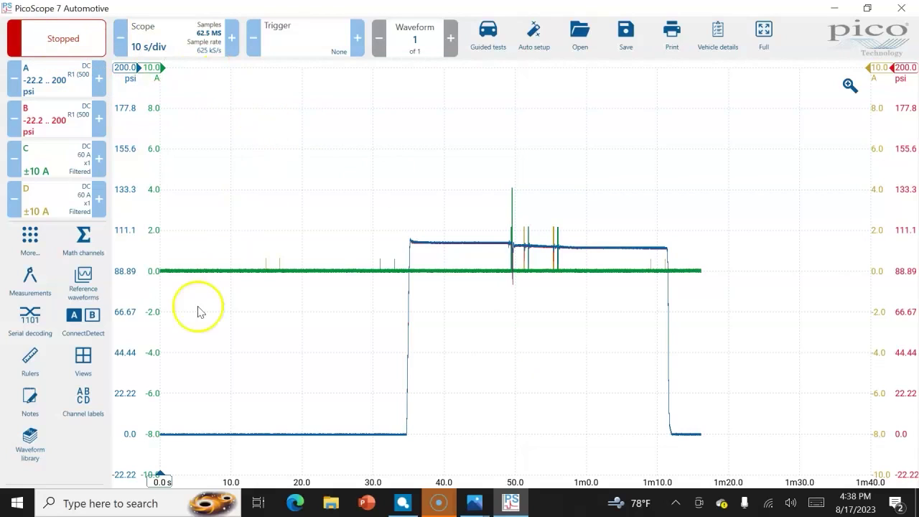
# Offset channel A's axis and place two channel A pressure rulers measuring a 19.32 psi drop
pyautogui.moveTo(125, 391); pyautogui.dragTo(123, 262)
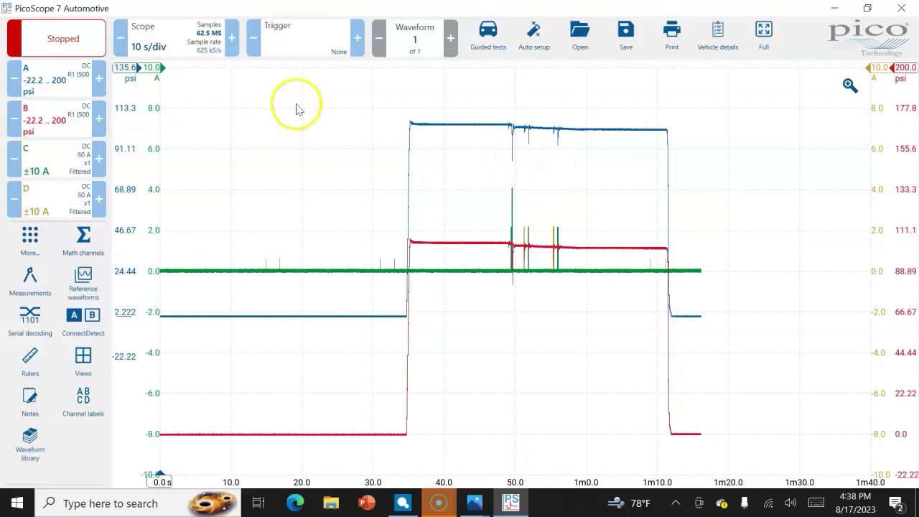
pyautogui.moveTo(125, 71); pyautogui.dragTo(143, 125)
pyautogui.moveTo(129, 72); pyautogui.dragTo(126, 160)
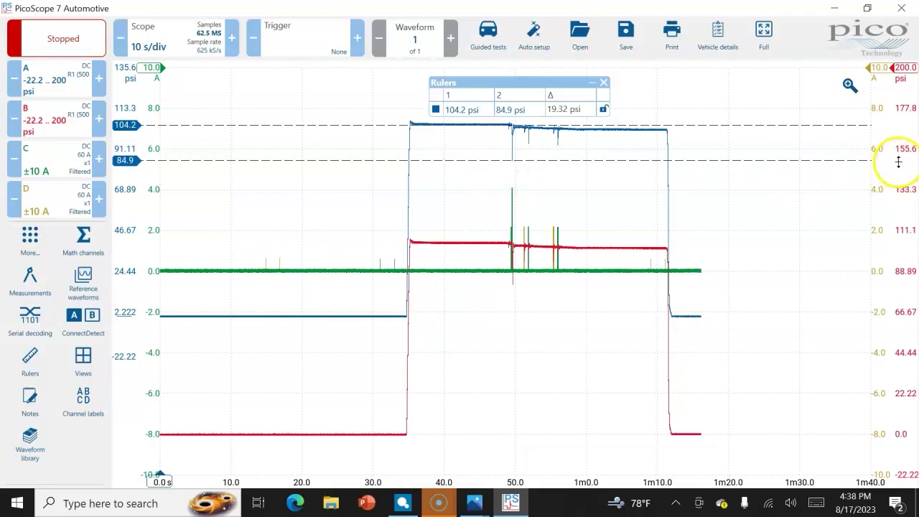
# Lower channel B and set its rulers at 104.3 and 81.34 psi, moving the readout upper left
pyautogui.moveTo(911, 152); pyautogui.dragTo(911, 188)
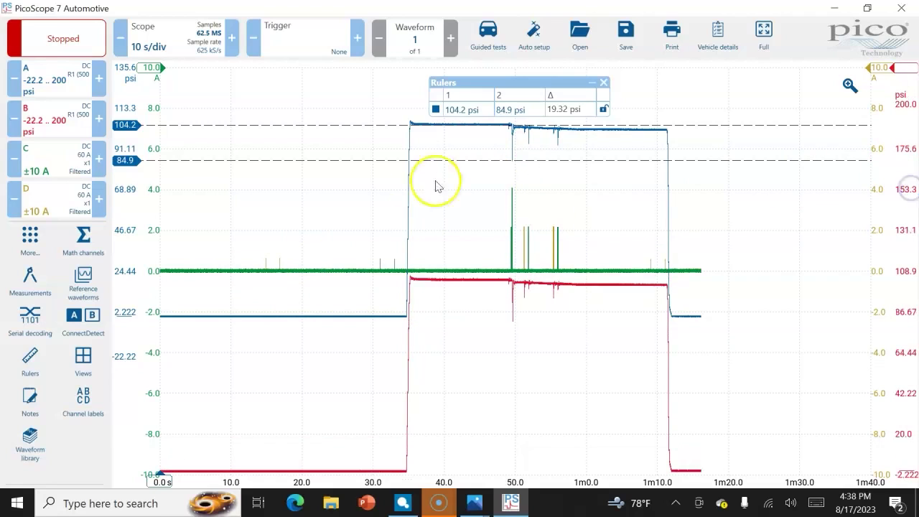
pyautogui.moveTo(902, 70)
pyautogui.mouseDown()
pyautogui.moveTo(903, 116)
pyautogui.moveTo(828, 283)
pyautogui.mouseUp()
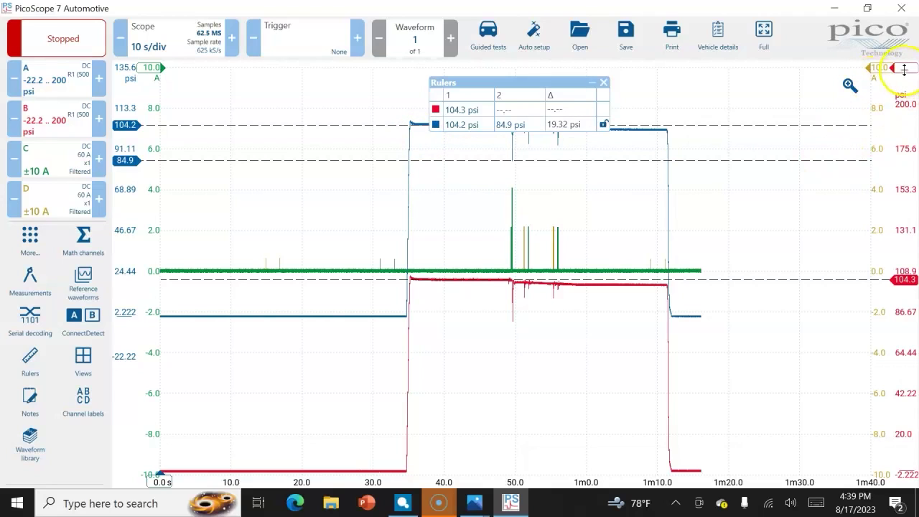
pyautogui.moveTo(905, 68); pyautogui.dragTo(903, 264)
pyautogui.moveTo(848, 289); pyautogui.dragTo(815, 321)
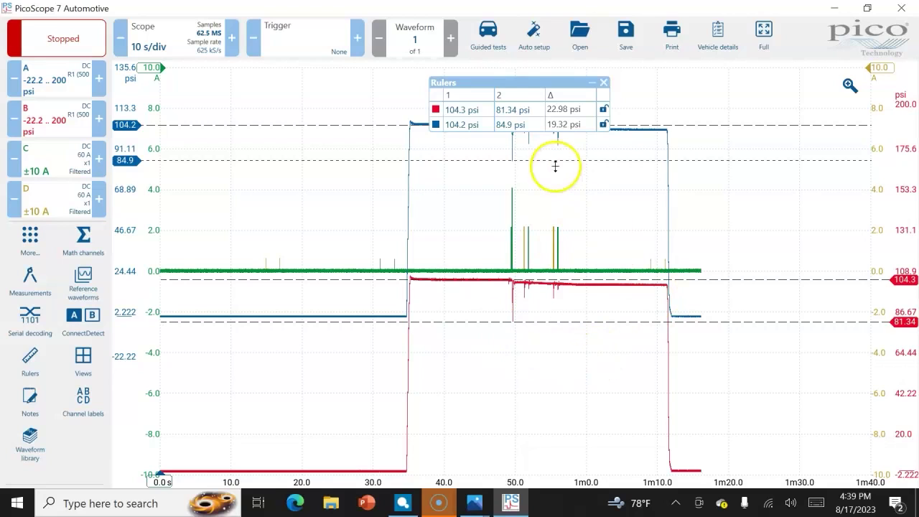
pyautogui.moveTo(513, 84); pyautogui.dragTo(262, 76)
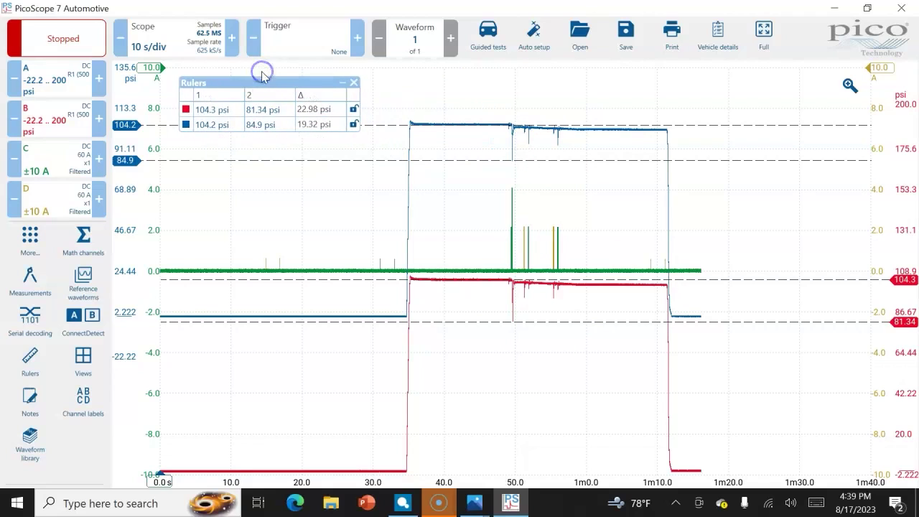
# Magnifier-zoom onto the valve current pulses around 49.1–50.1 s and start a ruler on channel C
pyautogui.click(851, 85)
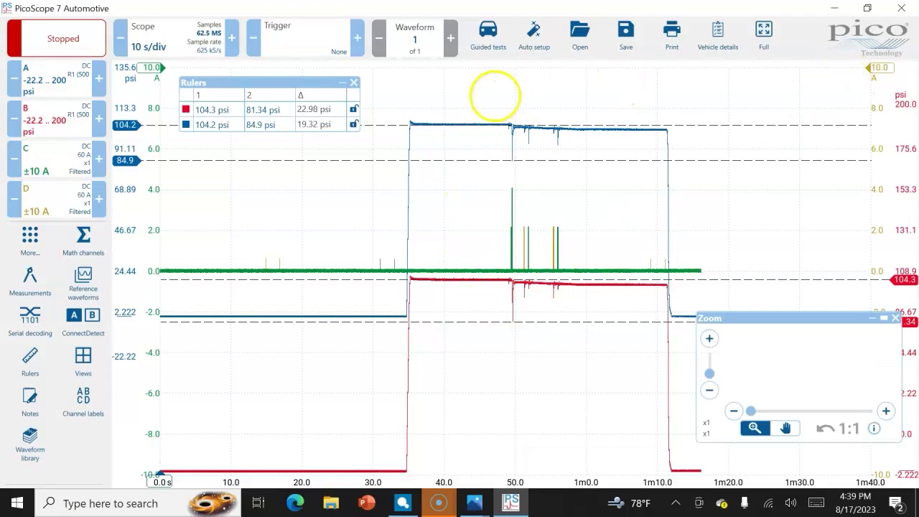
pyautogui.moveTo(495, 95)
pyautogui.mouseDown()
pyautogui.moveTo(521, 171)
pyautogui.moveTo(533, 352)
pyautogui.mouseUp()
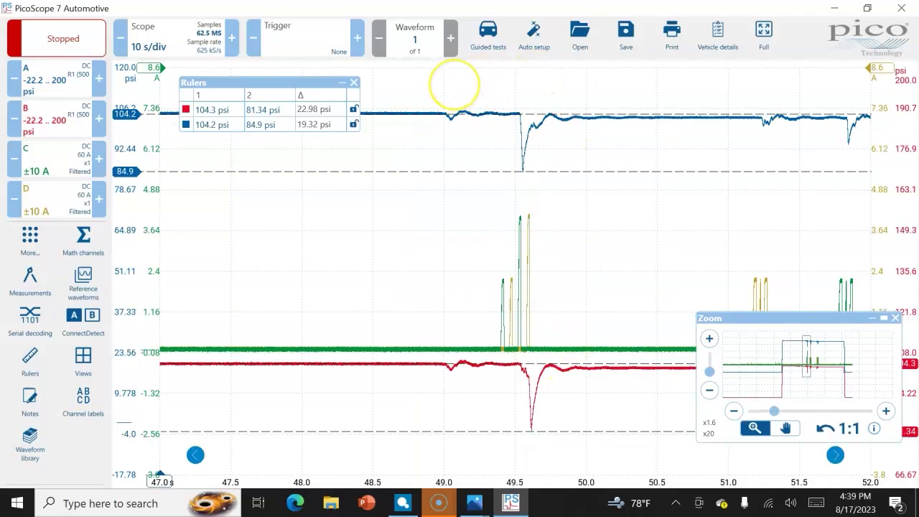
pyautogui.moveTo(454, 84); pyautogui.dragTo(607, 451)
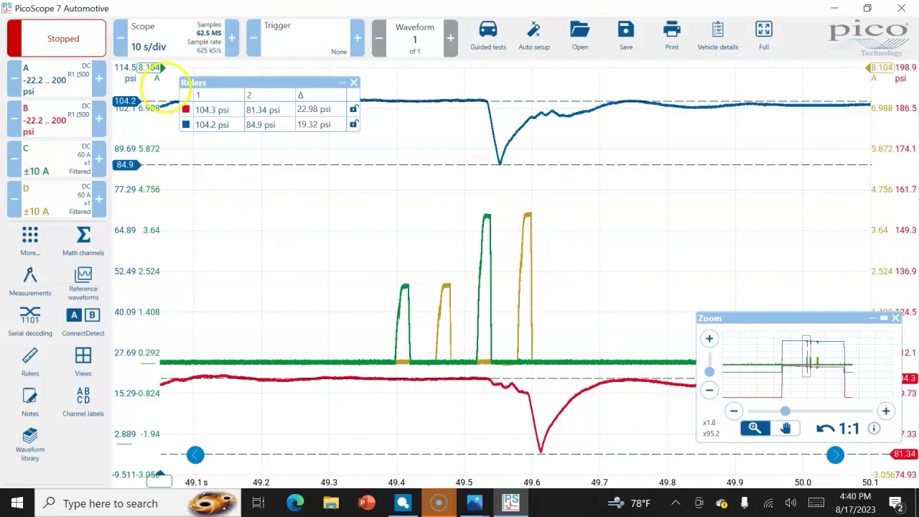
pyautogui.click(150, 68)
# Set current rulers at 4.052 A on channel C and 4.104 A on D, then zoom closer
pyautogui.moveTo(149, 68); pyautogui.dragTo(144, 212)
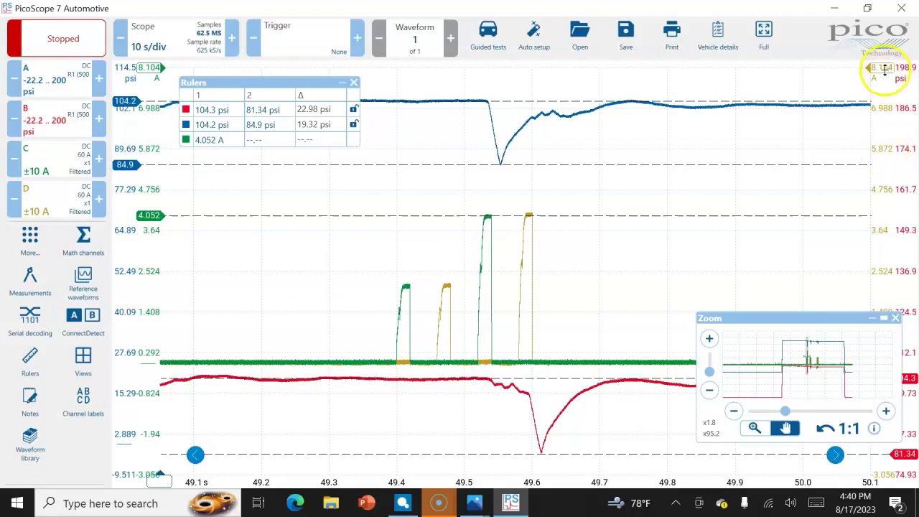
pyautogui.moveTo(885, 69); pyautogui.dragTo(854, 166)
pyautogui.moveTo(847, 200); pyautogui.dragTo(846, 213)
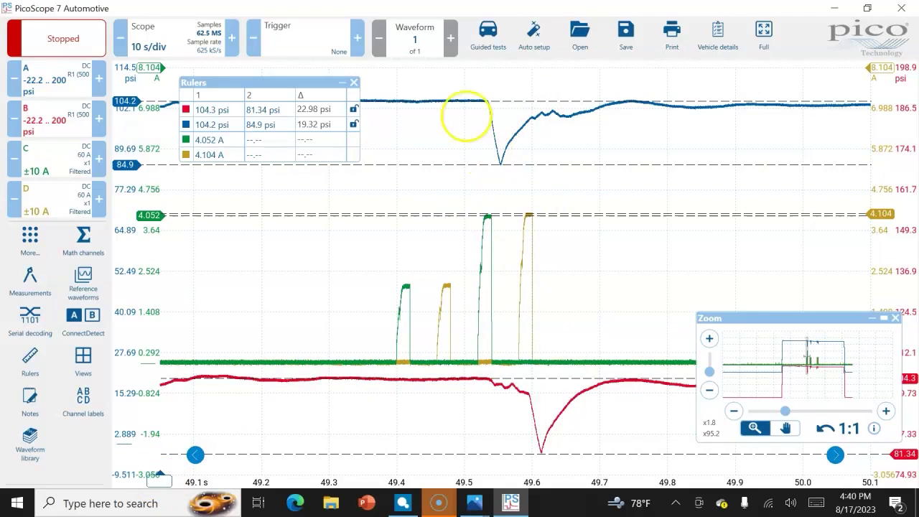
pyautogui.moveTo(443, 79); pyautogui.dragTo(629, 463)
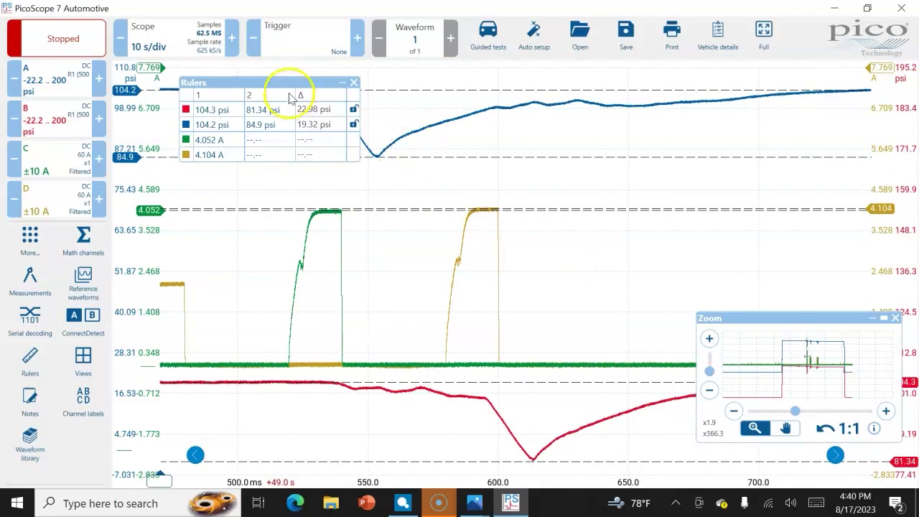
# Drag the Rulers readout to the graph's upper right, clear of the pressure traces
pyautogui.moveTo(285, 84)
pyautogui.mouseDown()
pyautogui.moveTo(437, 121)
pyautogui.moveTo(776, 94)
pyautogui.mouseUp()
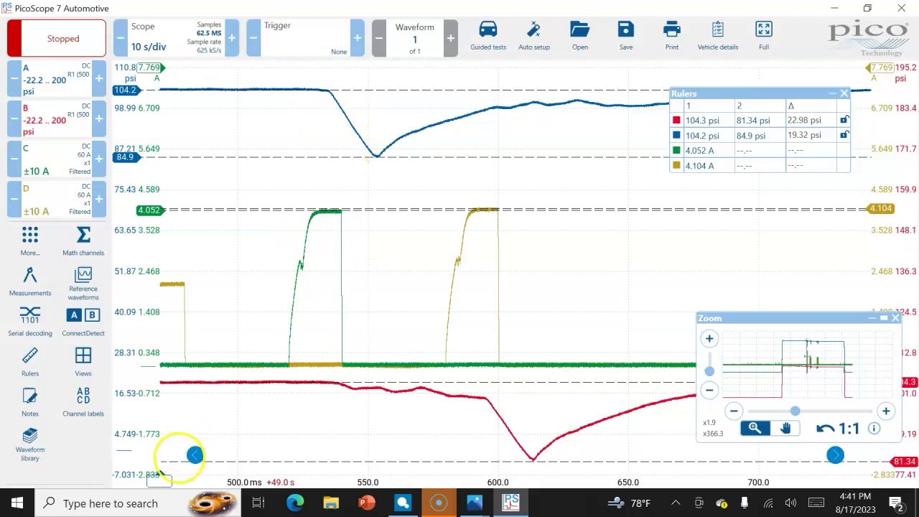
# Place two time rulers at the green current rise and blue pressure drop, 49.52 s and 49.54 s
pyautogui.moveTo(159, 476); pyautogui.dragTo(296, 456)
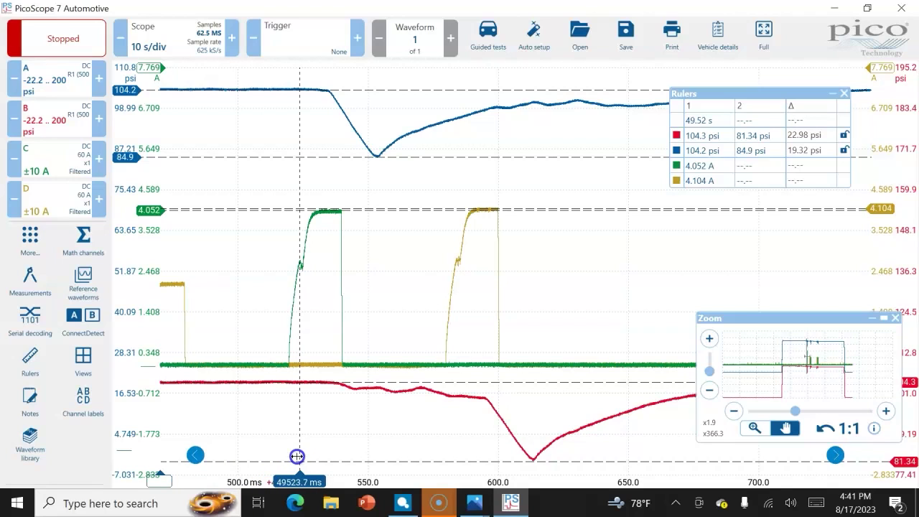
pyautogui.moveTo(159, 476); pyautogui.dragTo(335, 451)
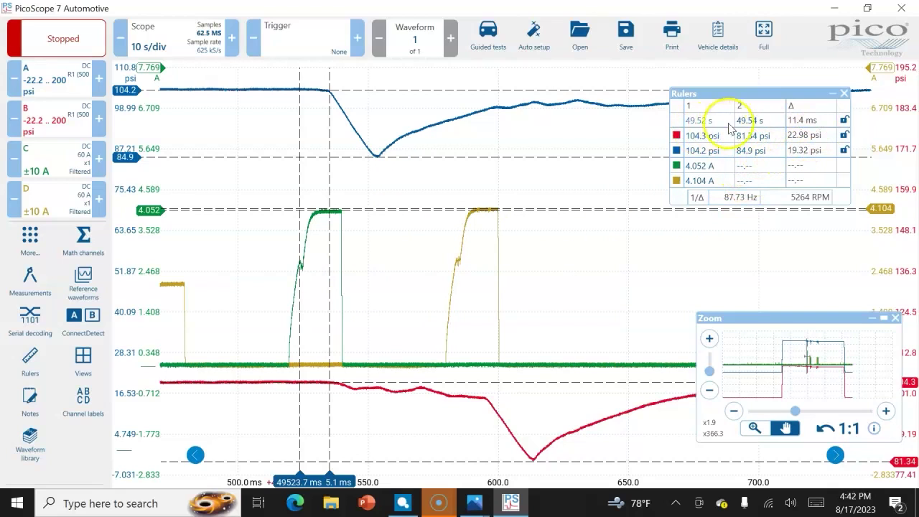
# Lock the 11.4 ms time-ruler pair and move it to 49.58–49.6 s over the yellow pulse
pyautogui.click(845, 121)
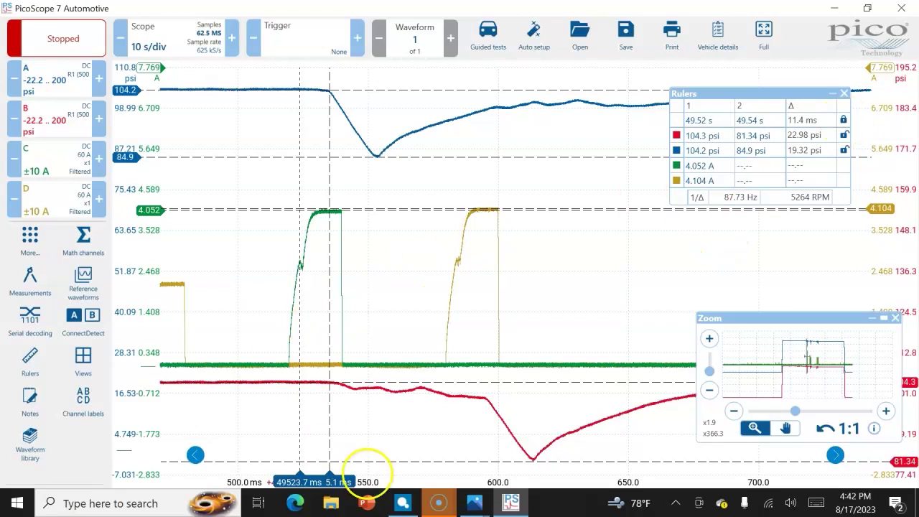
pyautogui.click(330, 442)
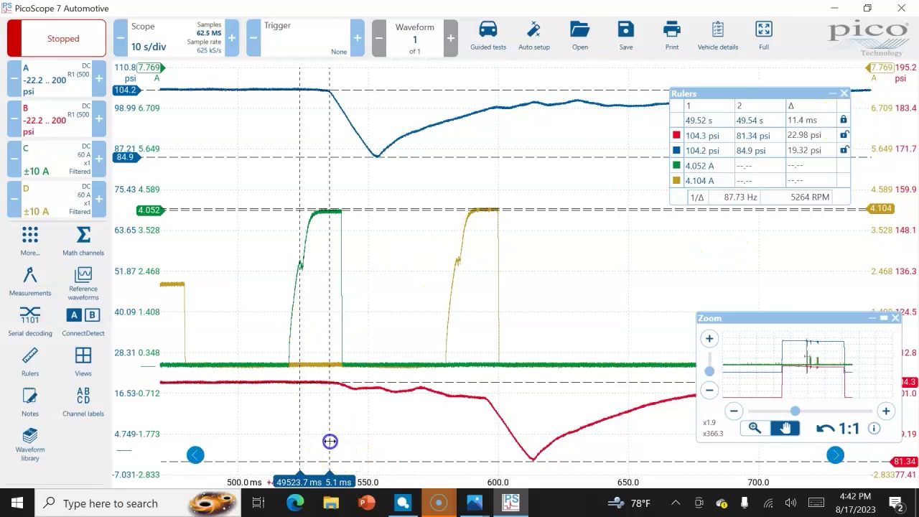
pyautogui.moveTo(330, 441); pyautogui.dragTo(360, 439)
pyautogui.moveTo(412, 428); pyautogui.dragTo(486, 422)
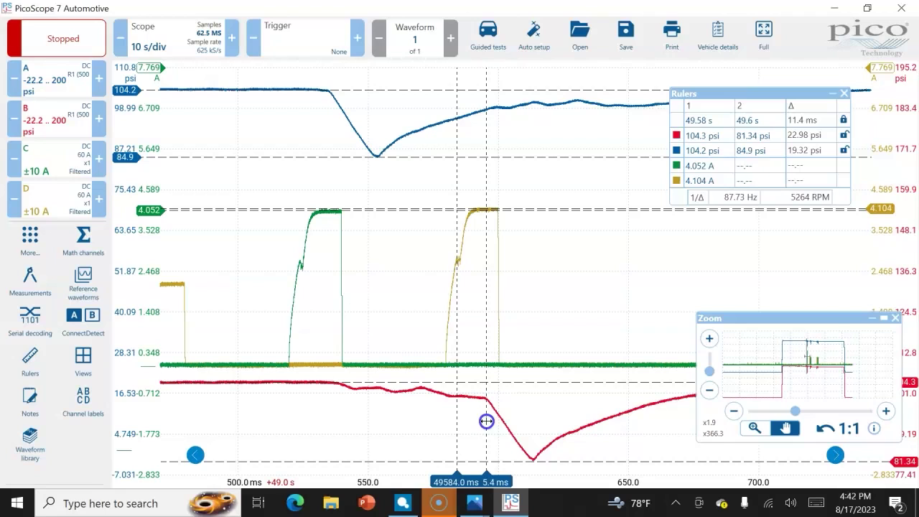
pyautogui.click(485, 410)
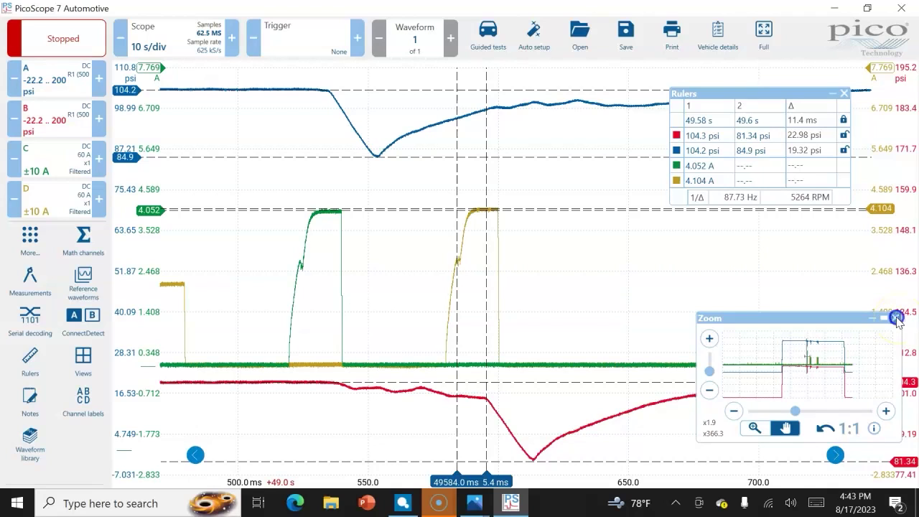
# Return to the full capture, move the Rulers readout lower right, and zoom into 48–60 s
pyautogui.click(896, 320)
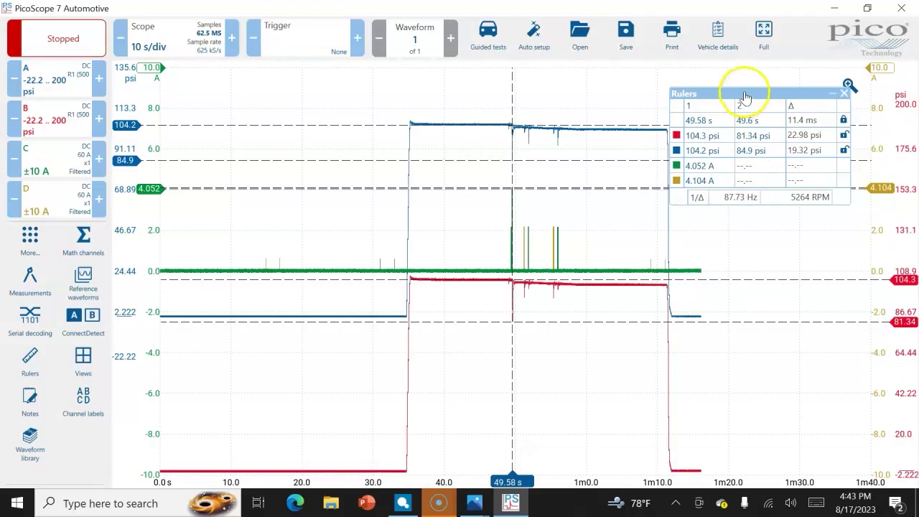
pyautogui.moveTo(743, 93); pyautogui.dragTo(781, 189)
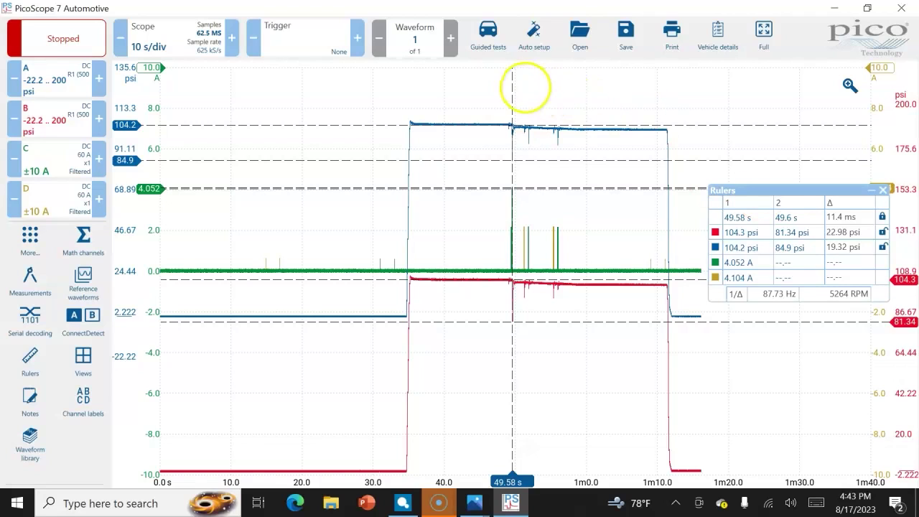
pyautogui.moveTo(499, 108); pyautogui.dragTo(587, 341)
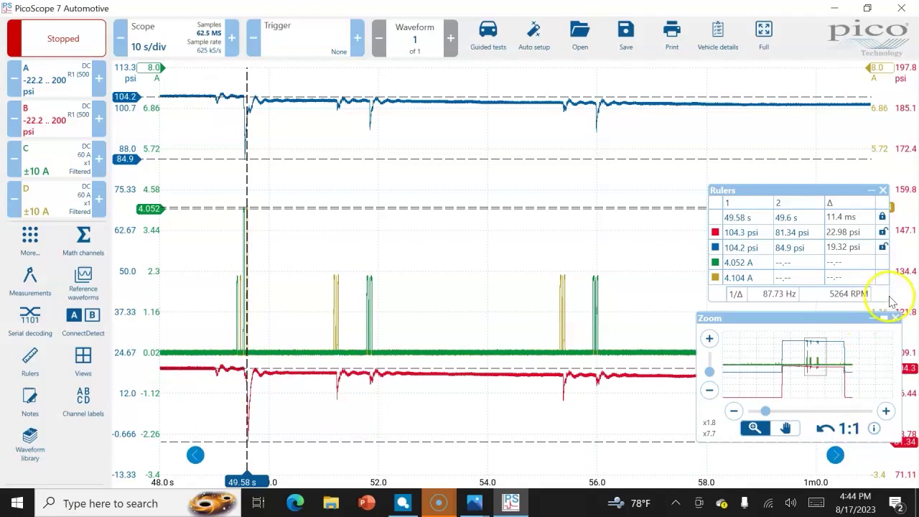
# Close the Zoom window to show the whole 0–1m40 capture with all rulers kept
pyautogui.click(896, 318)
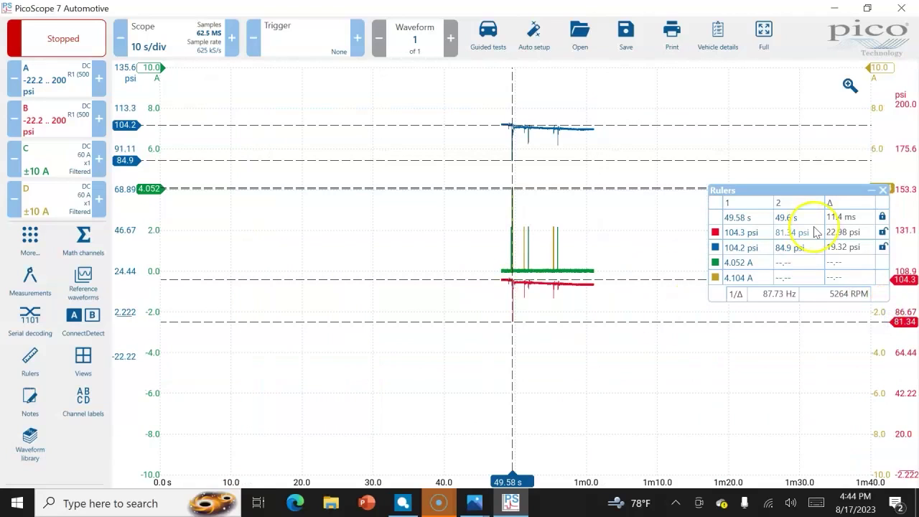